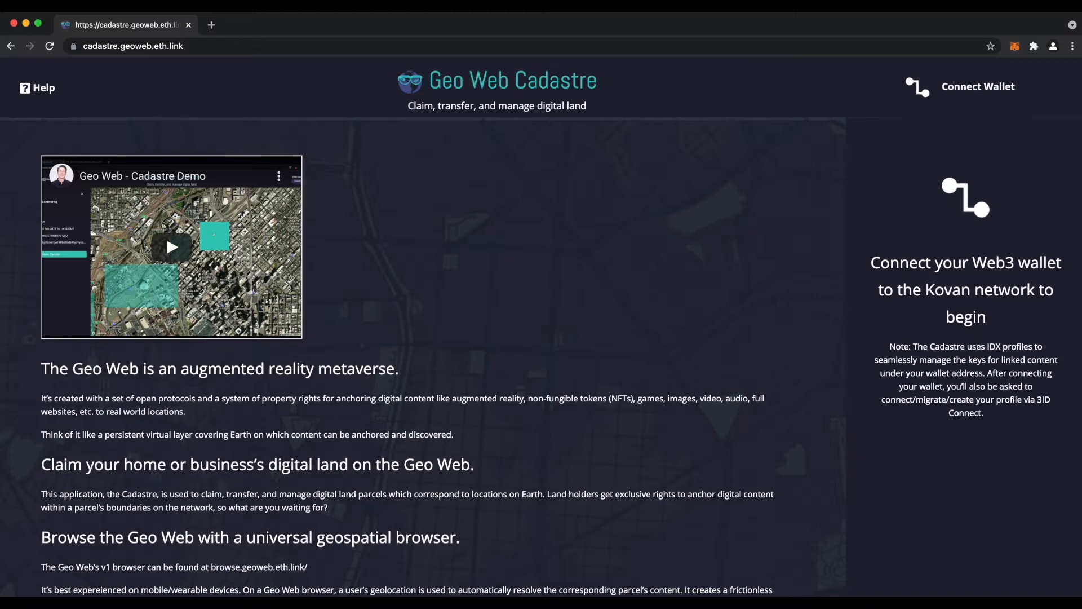
Step: Switch the wallet to the Kovan test network and connect it to the cadastre site
left_click(1014, 47)
left_click(947, 79)
left_click(909, 224)
left_click(1038, 114)
left_click(987, 92)
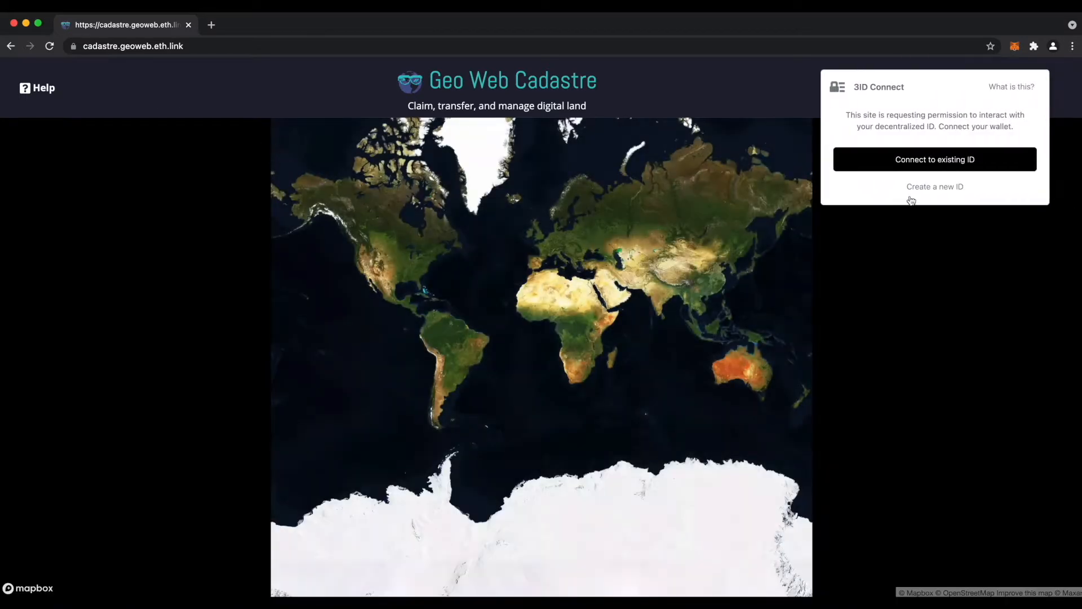
Step: Create a new decentralized ID and sign both wallet requests to control the identity and link the account
left_click(929, 188)
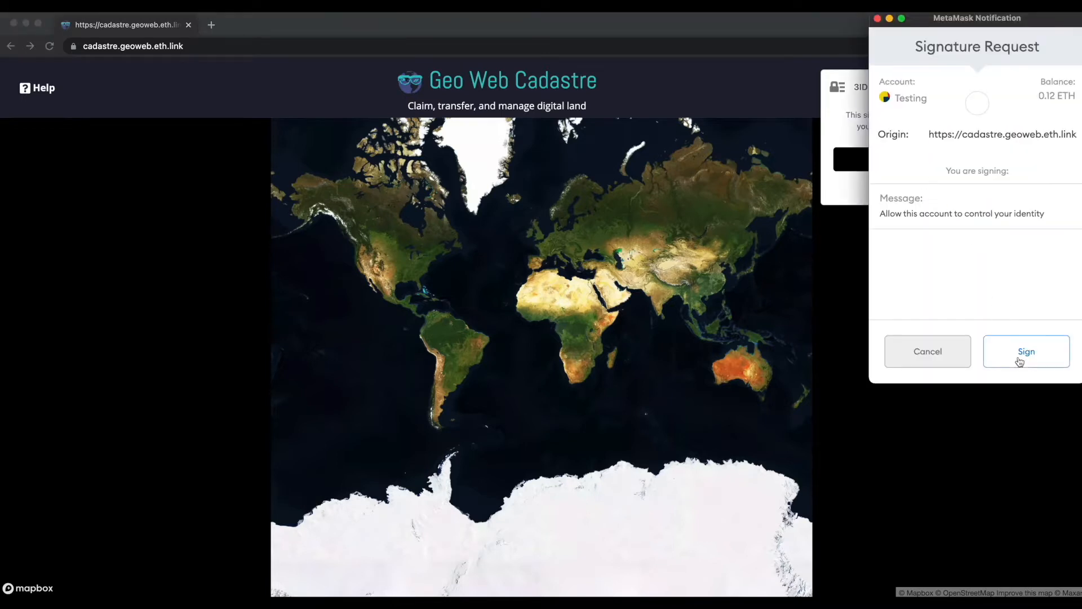
left_click(1020, 355)
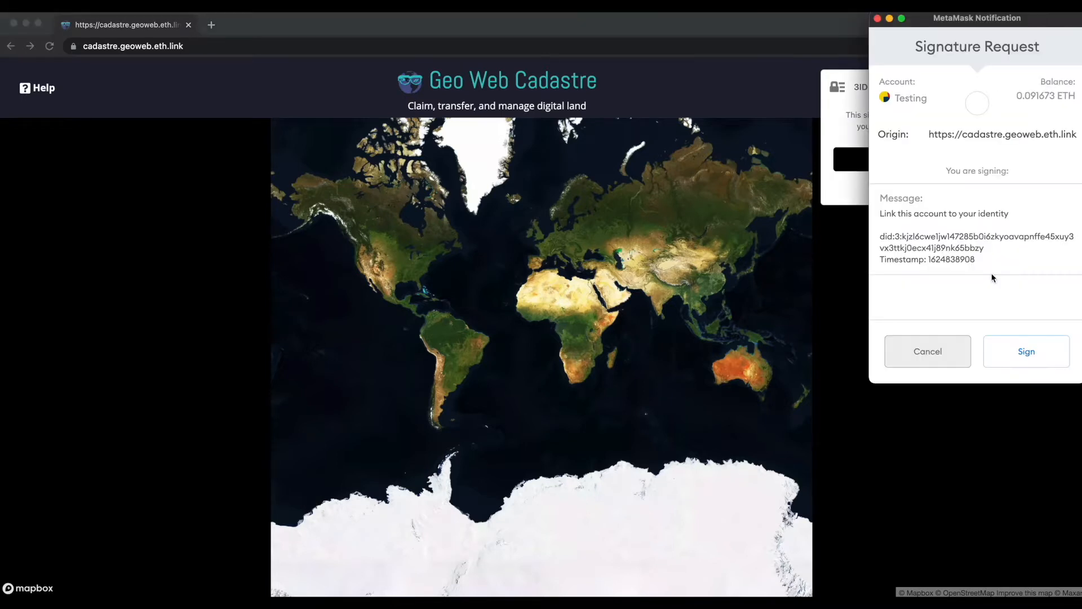
left_click(1016, 351)
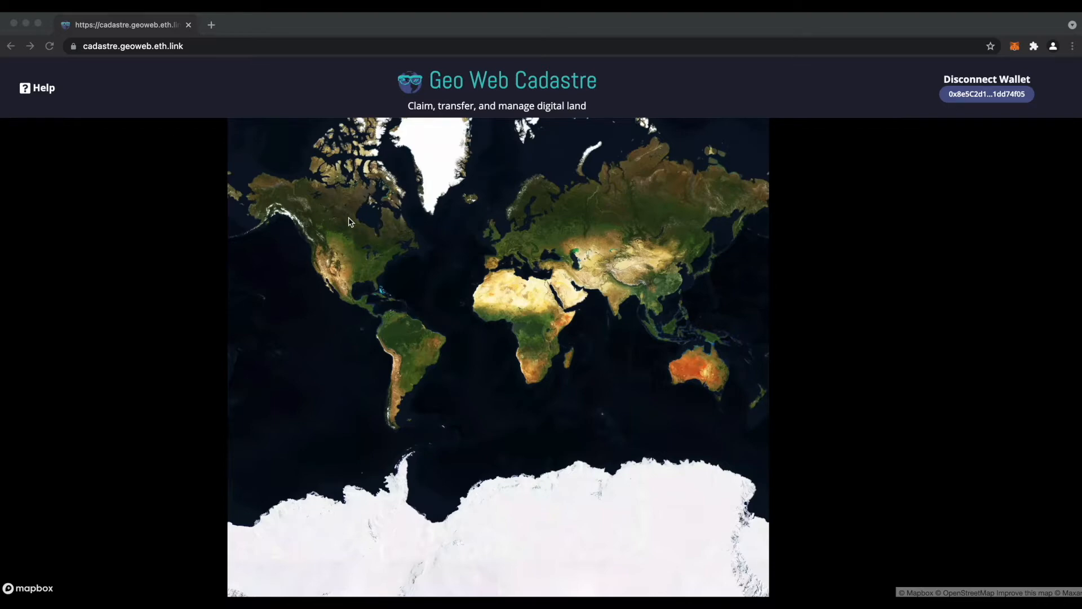
Step: Outline a rectangular parcel claim in Manhattan's Flatiron District, just southwest of Madison Square Park, and lock its shape
scroll(369, 275, "up", 6)
scroll(535, 196, "up", 10)
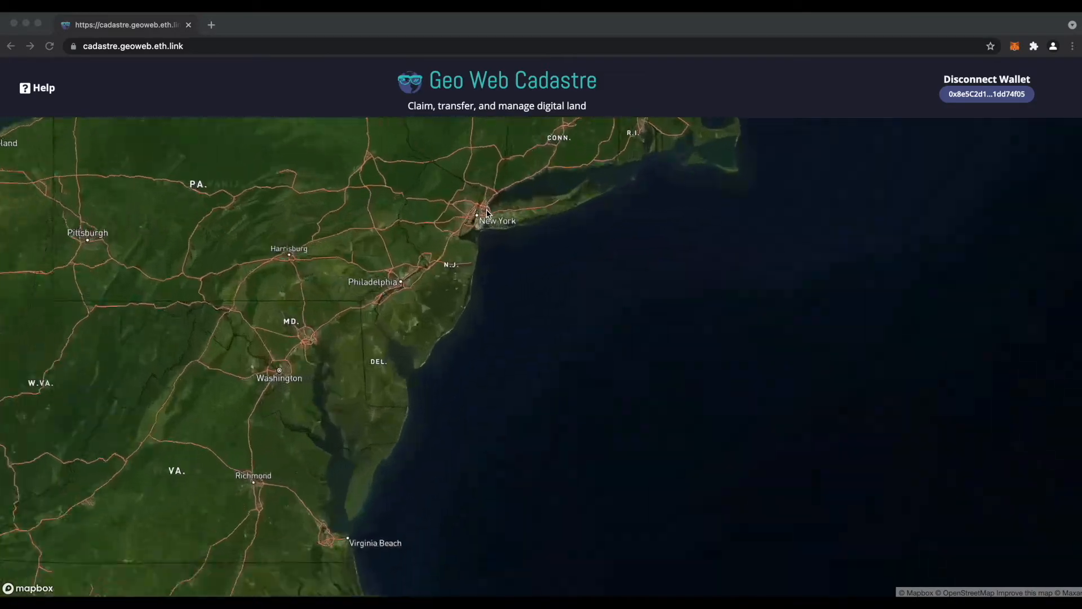
scroll(469, 225, "up", 10)
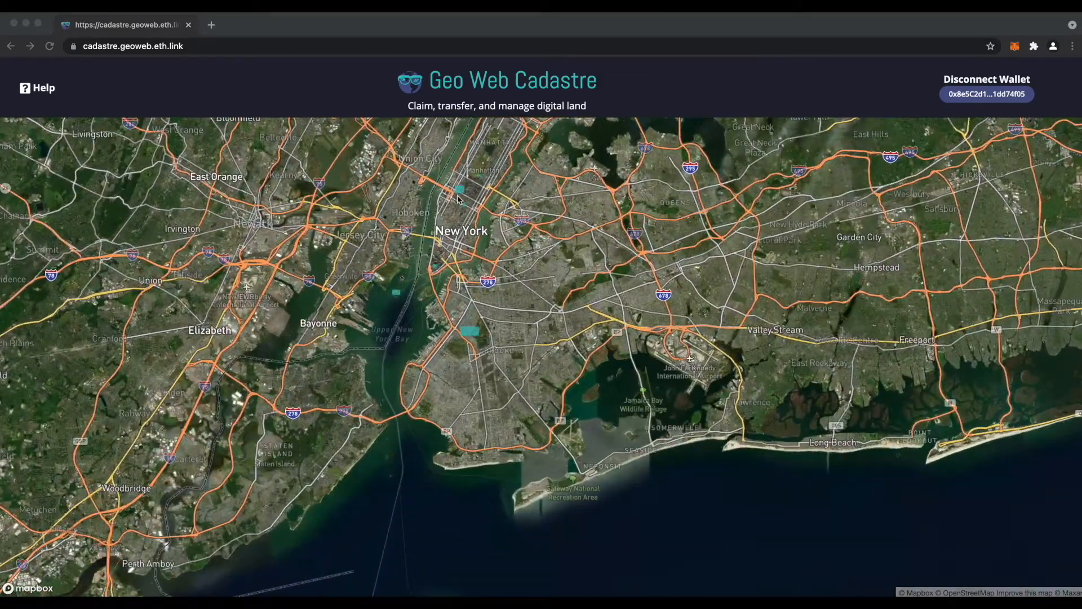
scroll(456, 204, "up", 3)
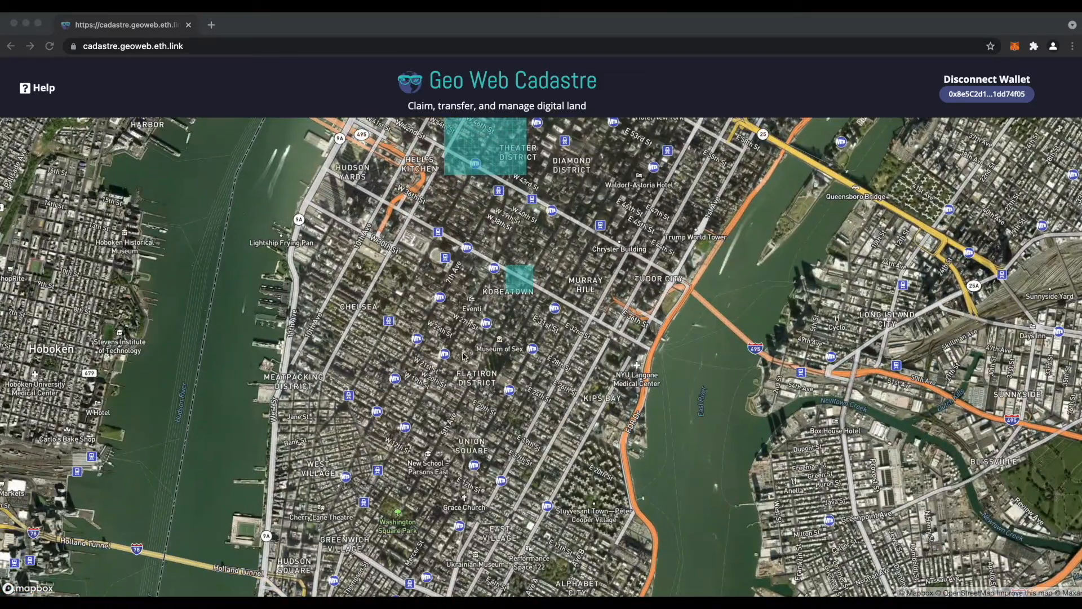
scroll(474, 364, "up", 4)
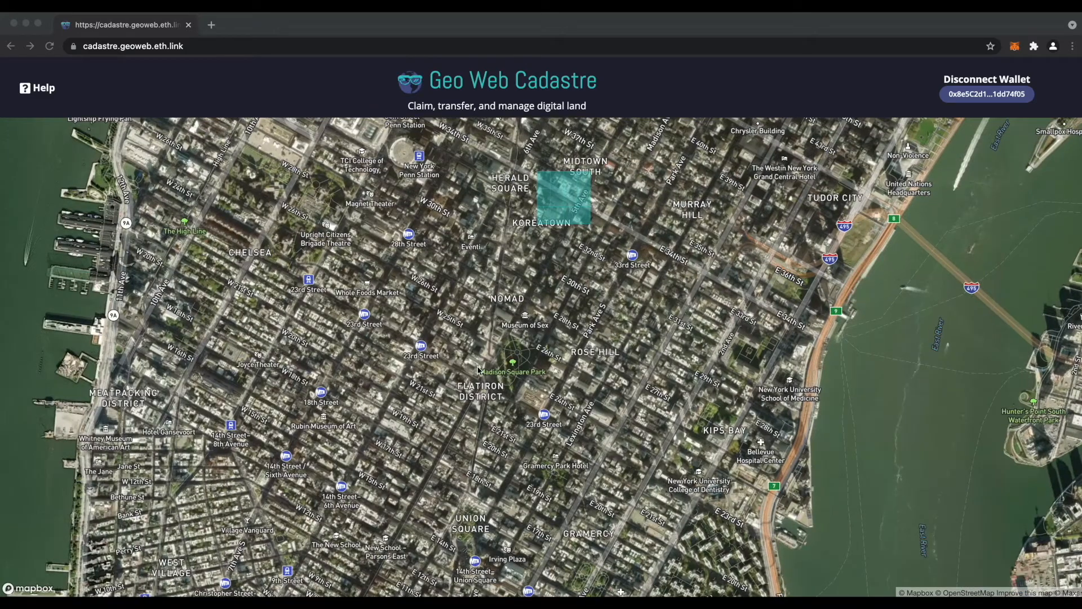
scroll(473, 364, "up", 5)
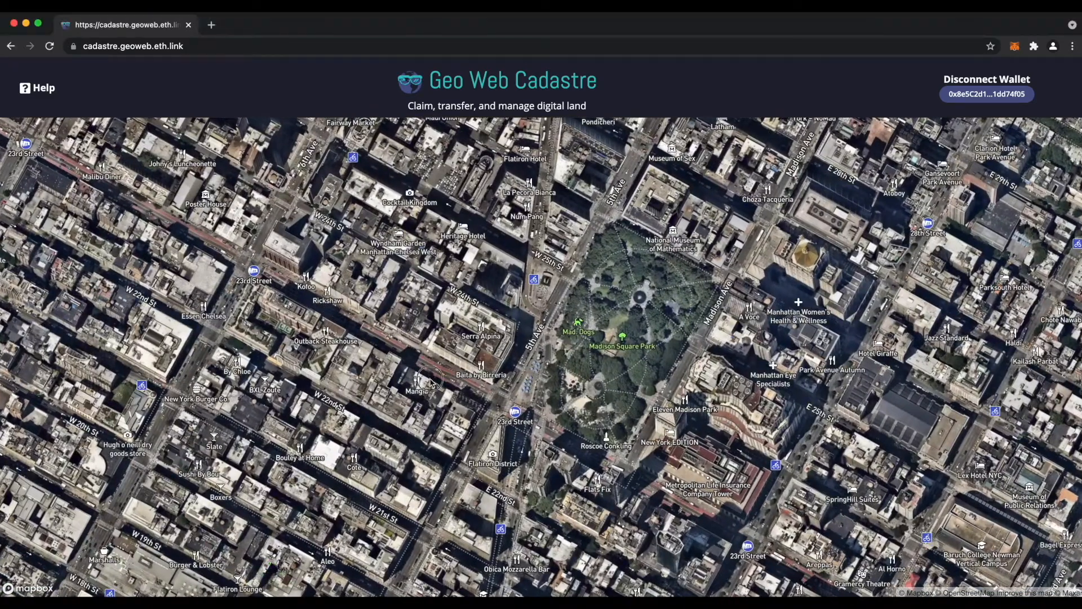
left_click_drag(446, 411, 428, 227)
left_click(429, 227)
scroll(682, 335, "down", 5)
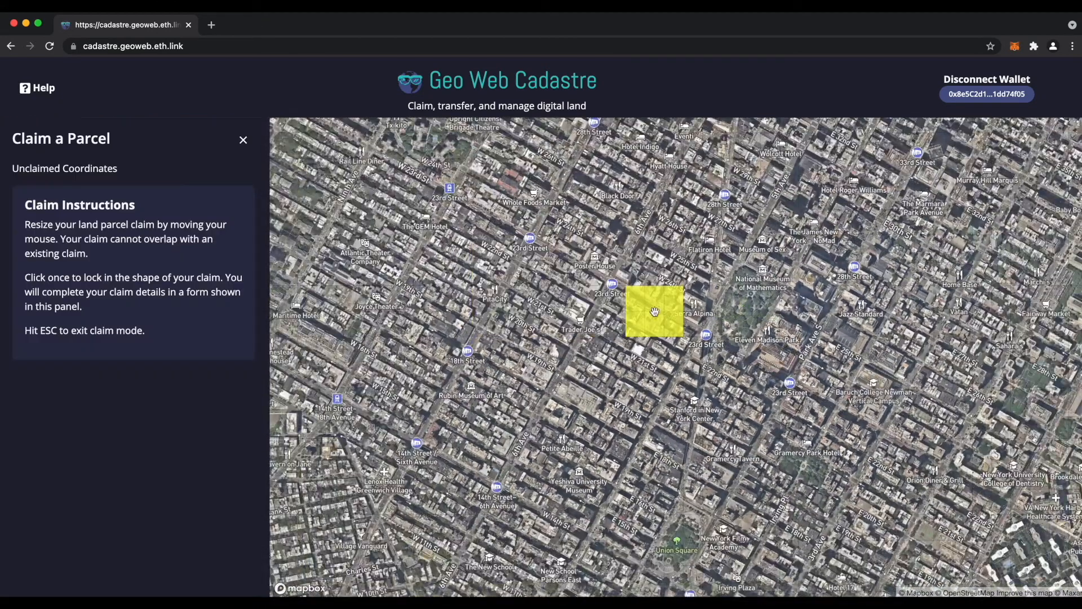
left_click(725, 380)
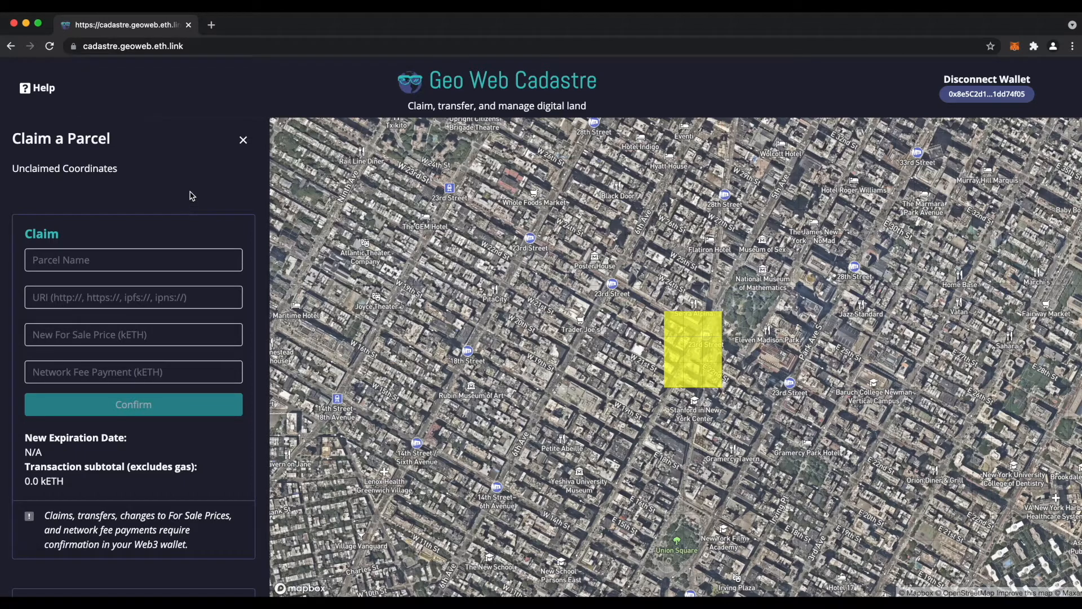
left_click(158, 259)
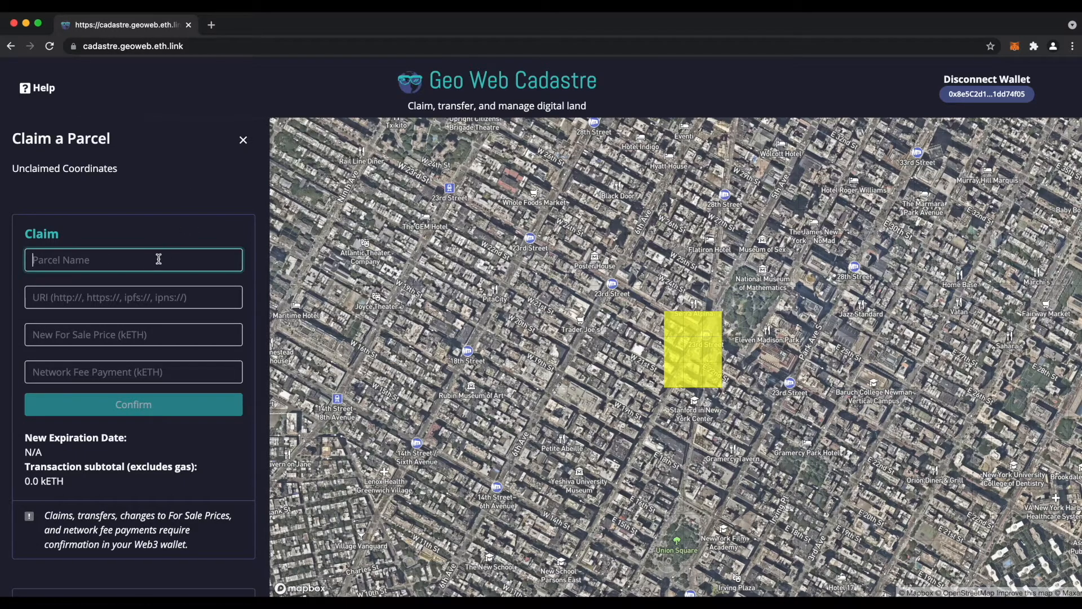
type("Flatiron Building")
key("Tab")
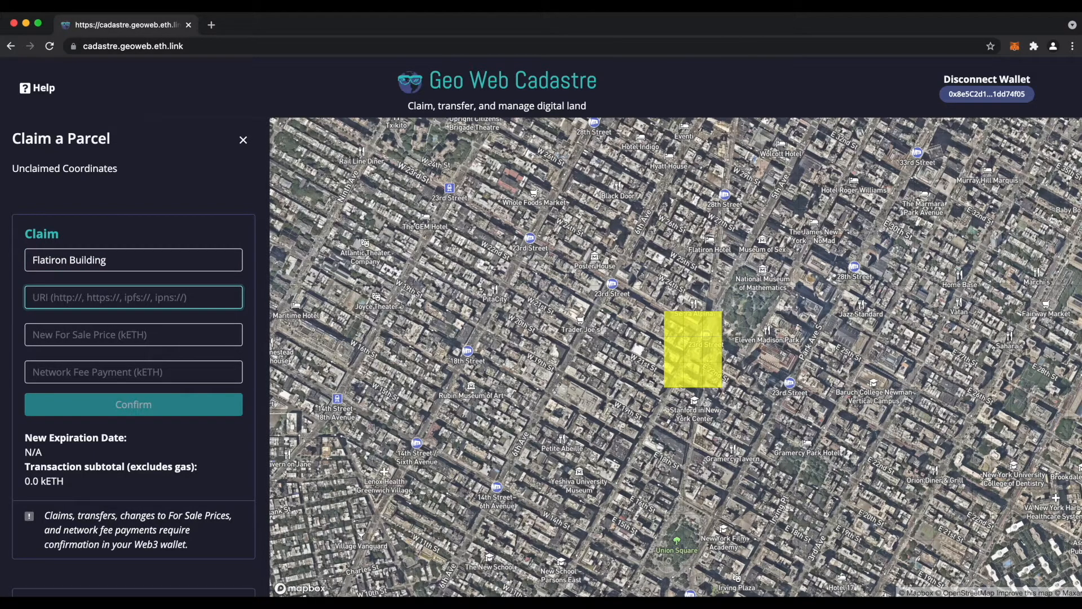
type("https://en.wikipedia.org/wiki/Flatiron_Building")
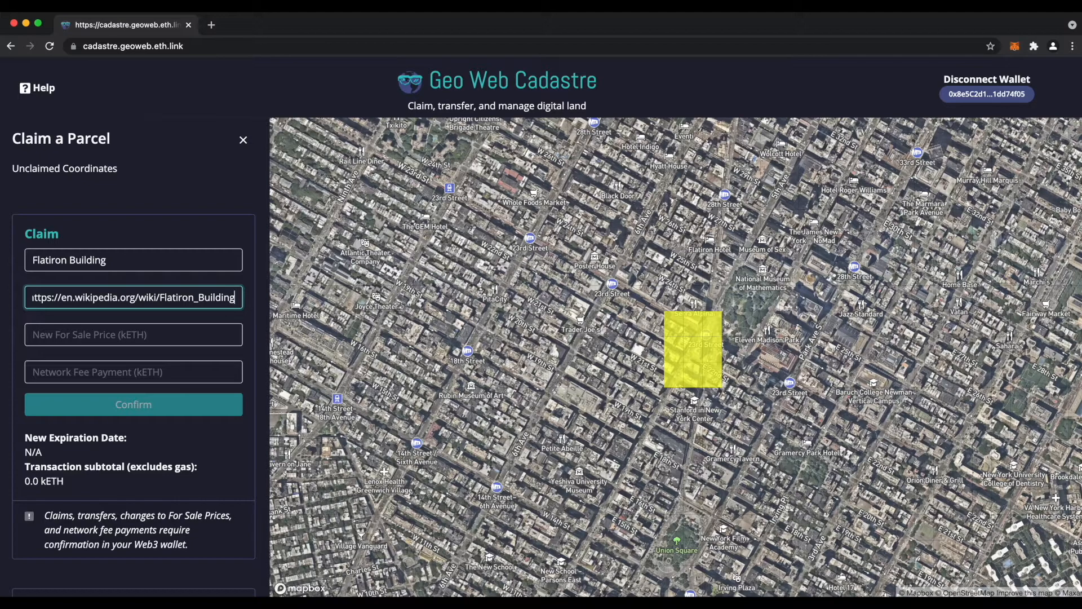
Step: Set the parcel's for sale price to .1 kETH and its network fee payment to .02 kETH
scroll(101, 356, "down", 3)
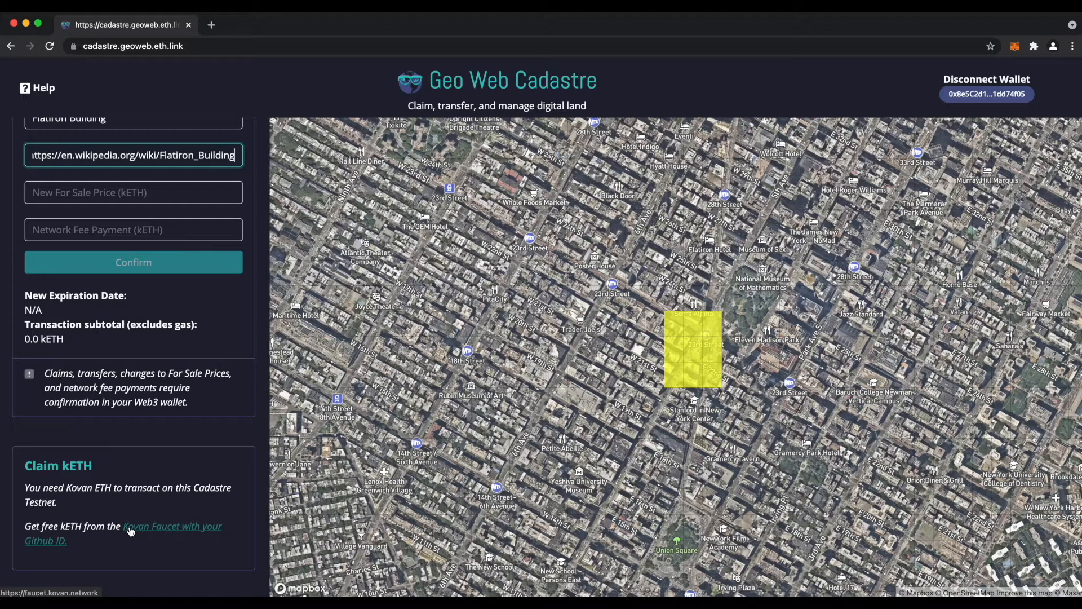
scroll(130, 530, "up", 5)
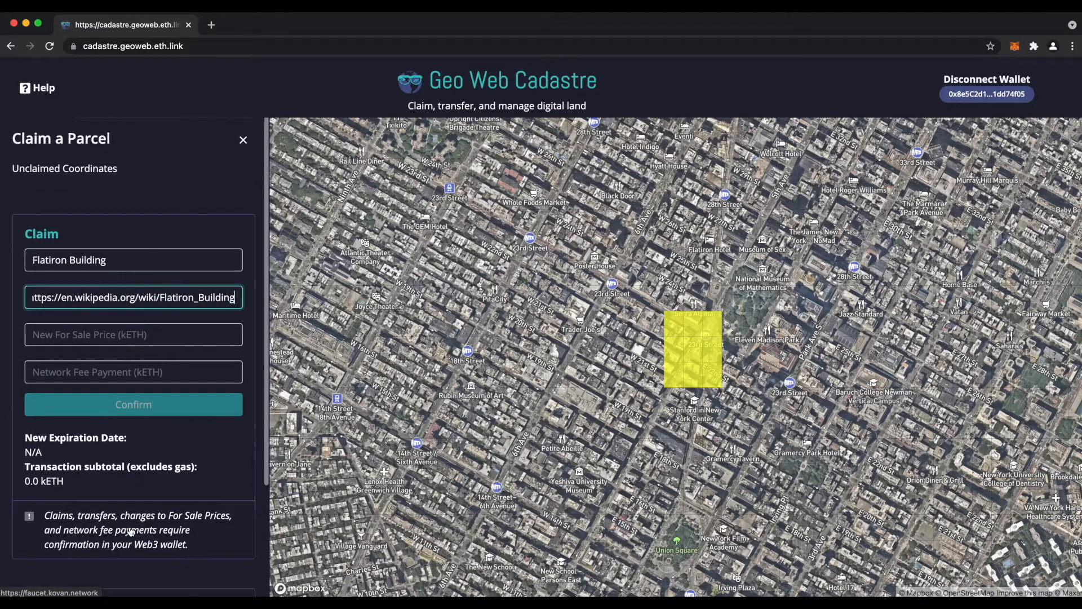
left_click(120, 336)
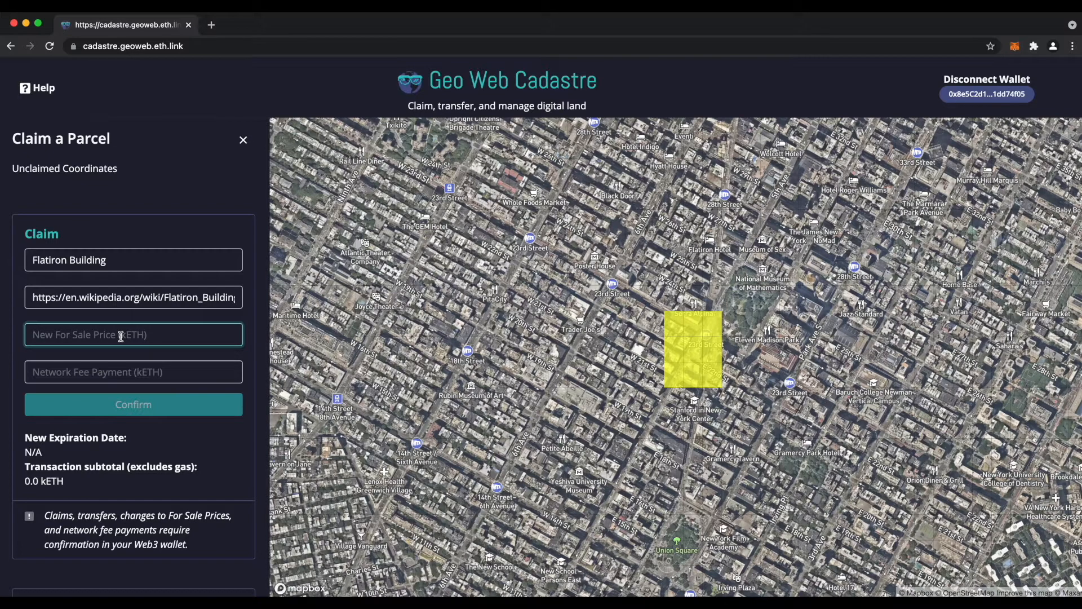
type(".1")
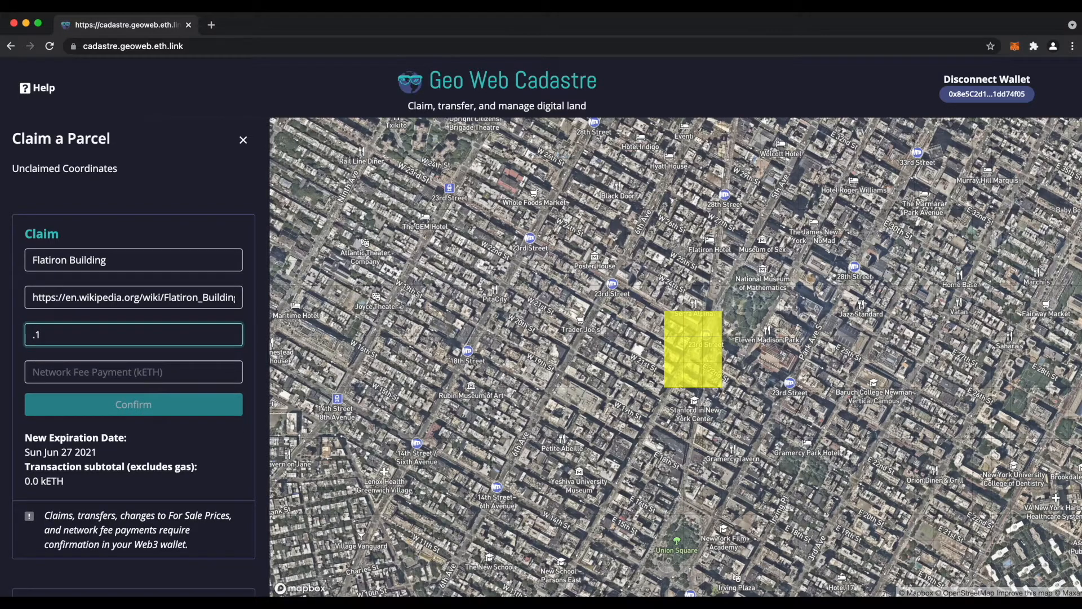
key("Tab")
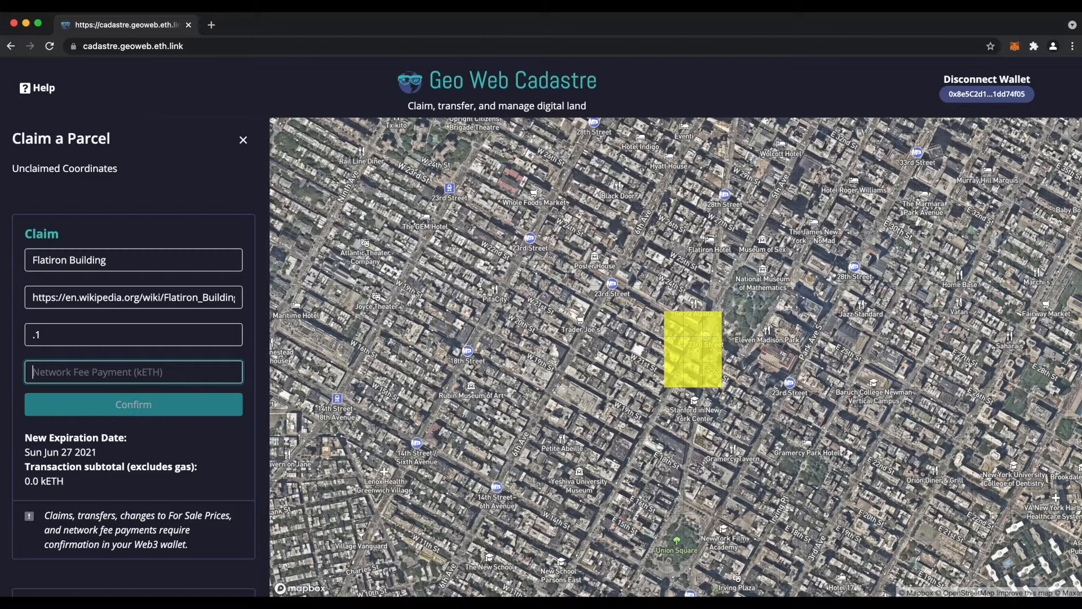
type(".01")
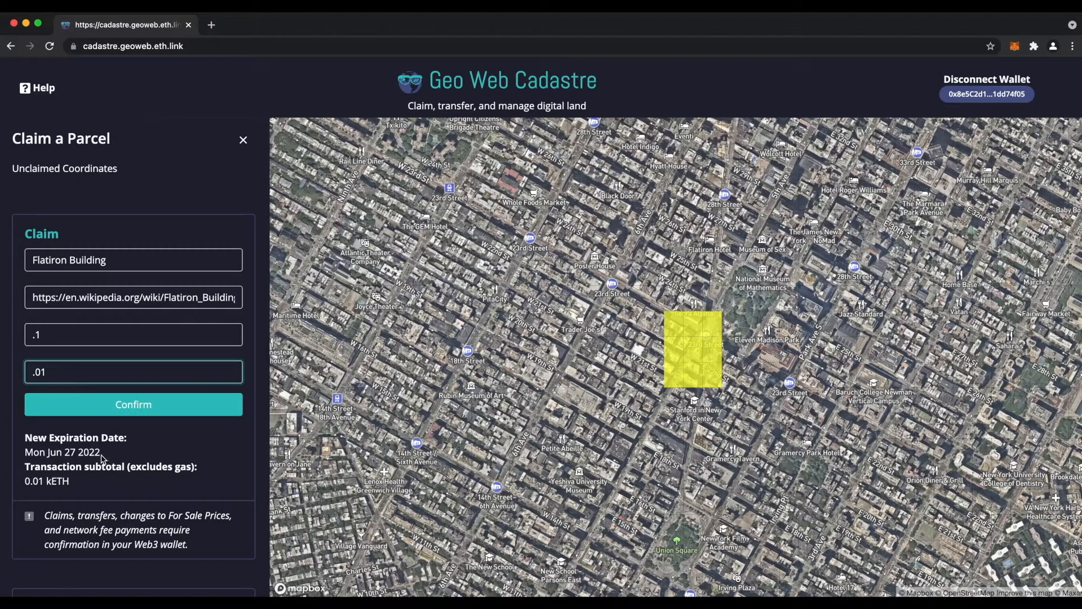
key("BackSpace")
type("2")
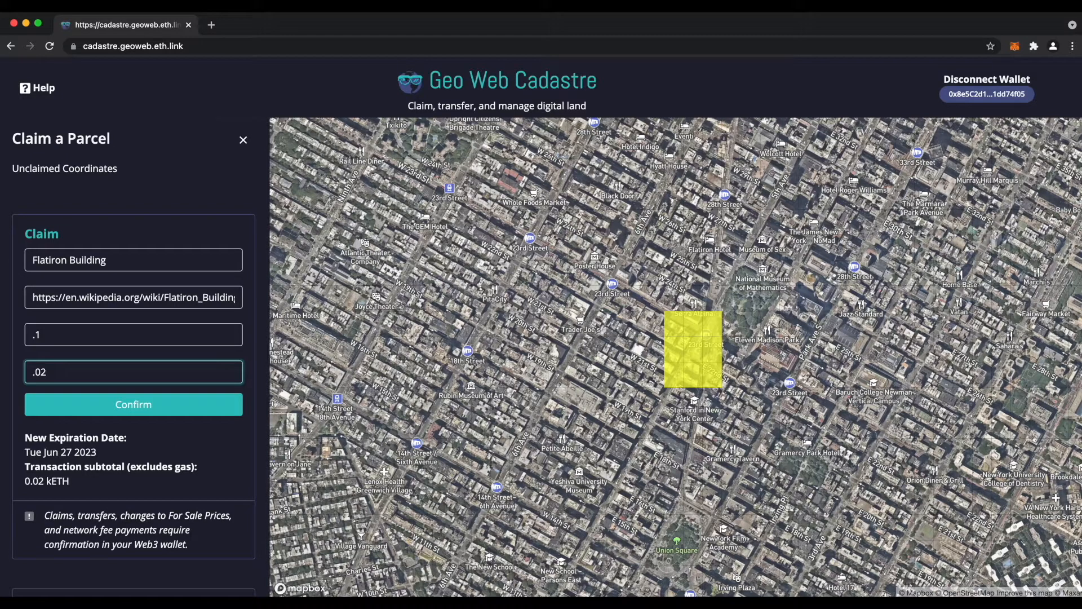
Step: Submit the parcel claim, review the payment amount and approve the transaction in the wallet
left_click(96, 404)
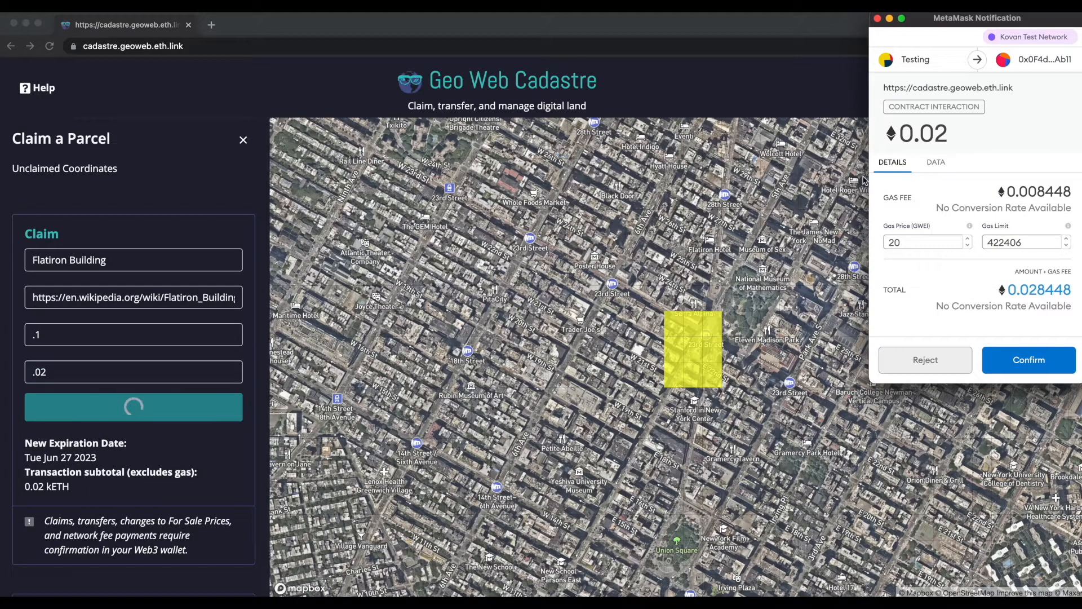
left_click_drag(947, 132, 918, 133)
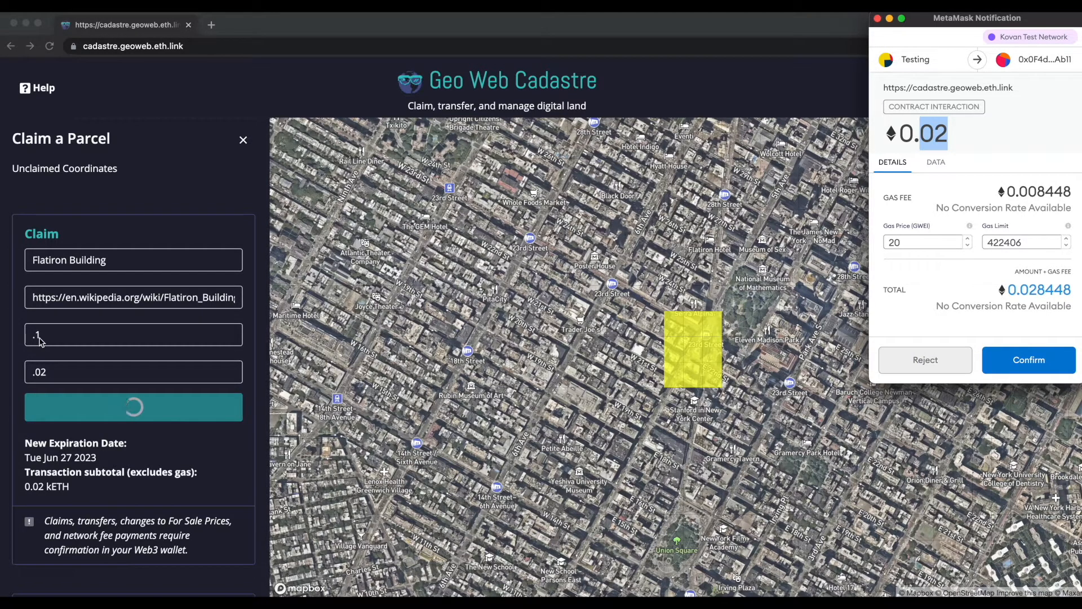
left_click(1008, 138)
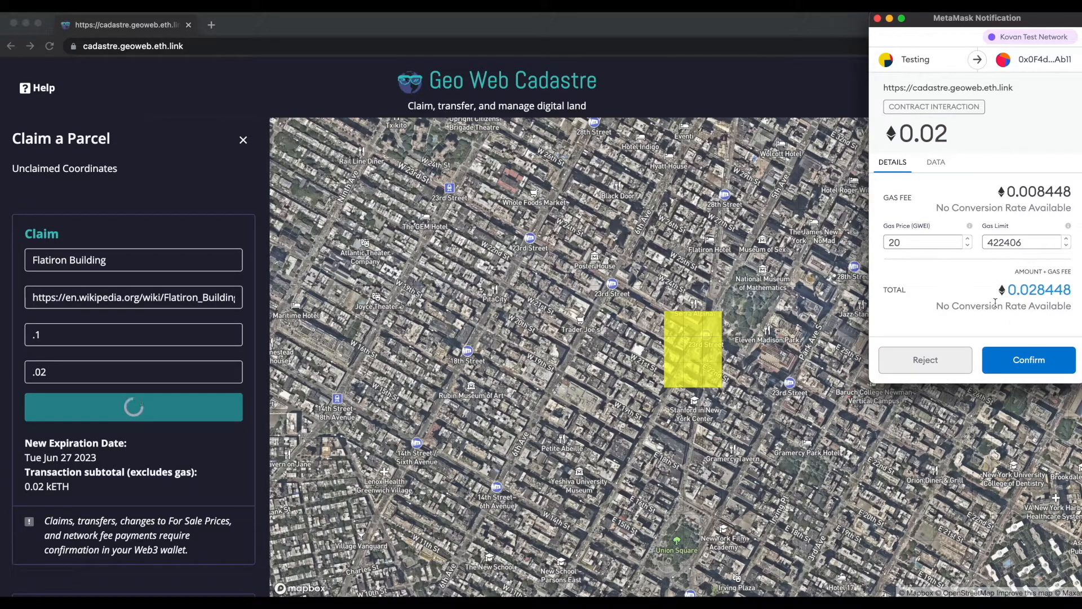
left_click(1012, 371)
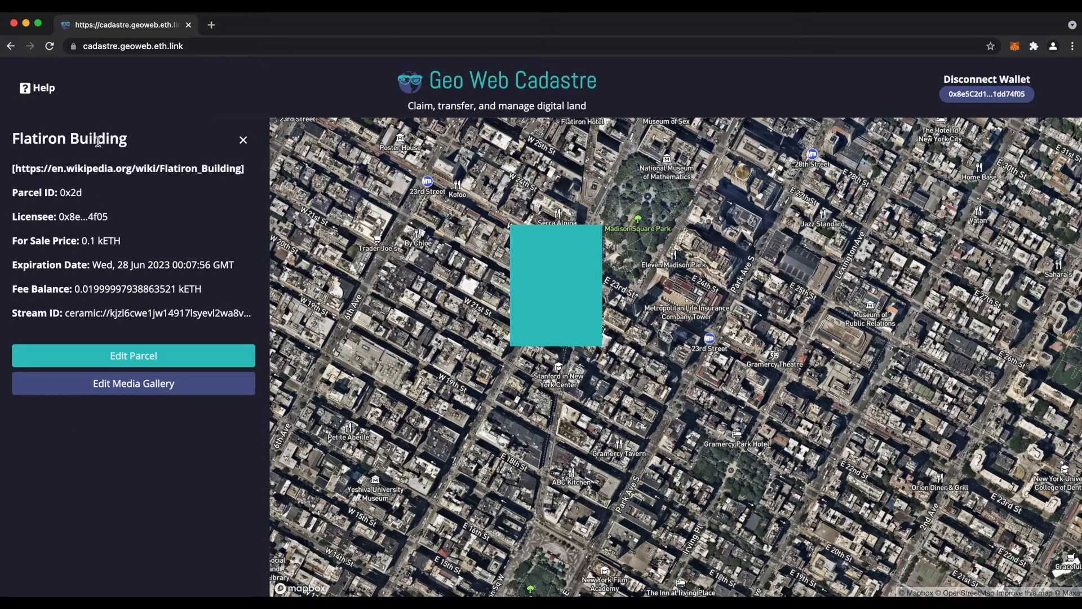
Step: Examine the claimed parcel's linked Wikipedia page, its expiration date and its Ceramic stream link
left_click(60, 172)
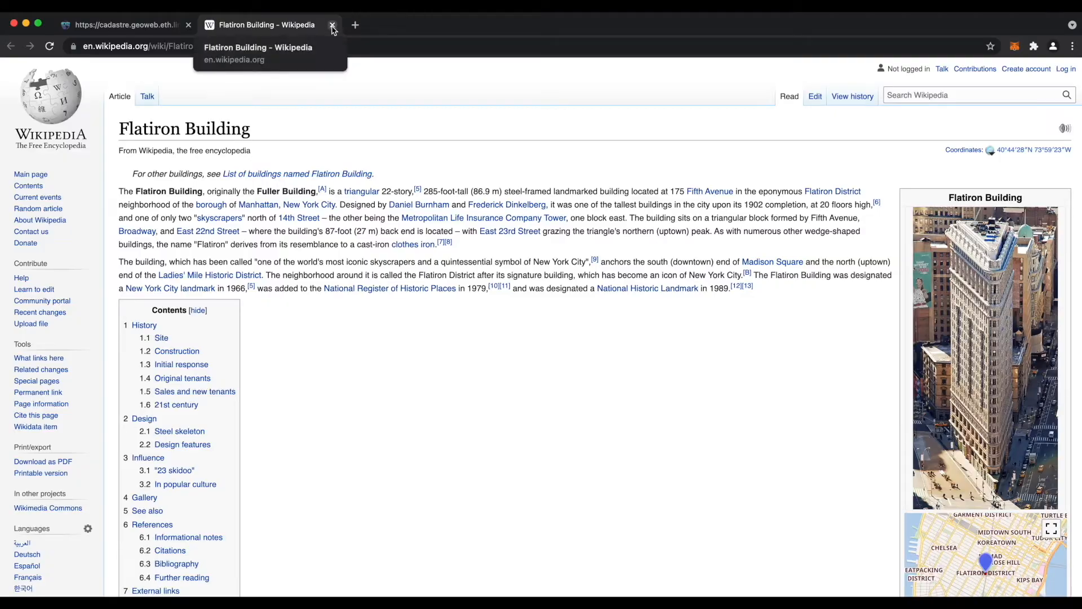
left_click(331, 25)
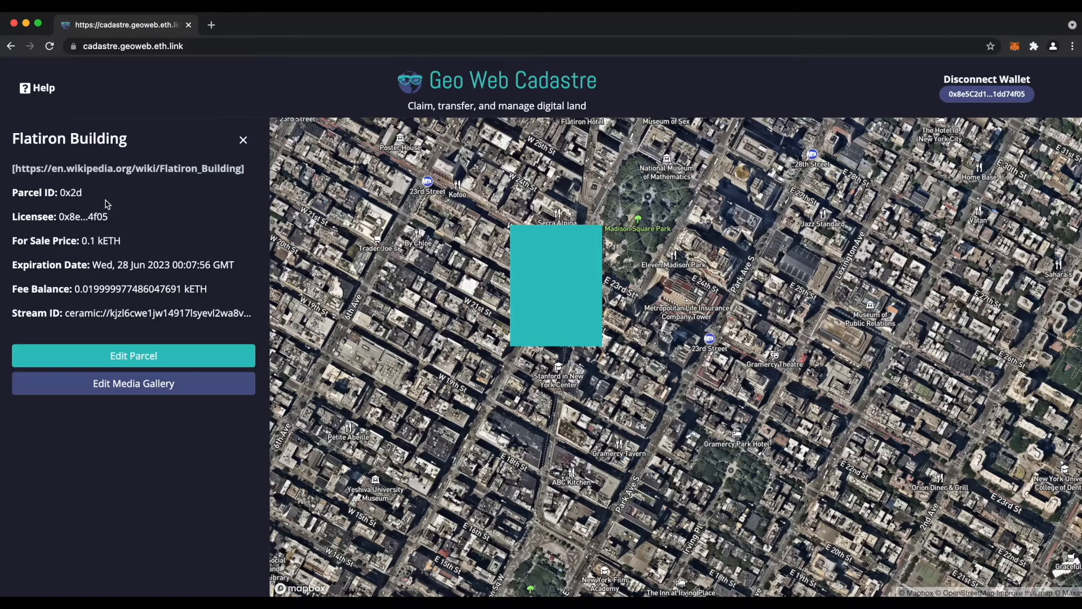
left_click_drag(100, 264, 214, 262)
left_click(225, 264)
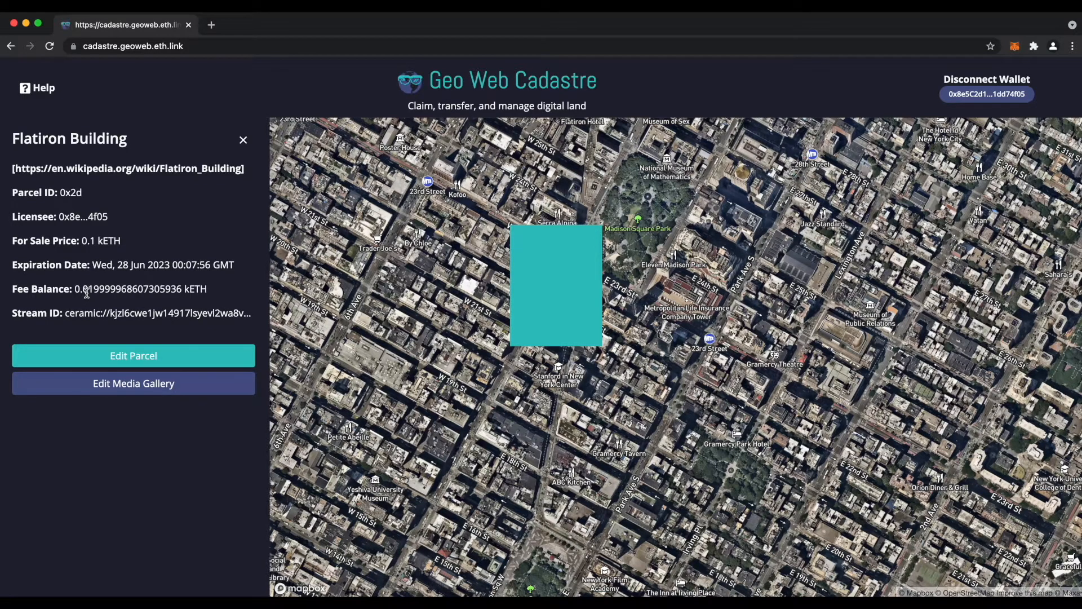
left_click(133, 312)
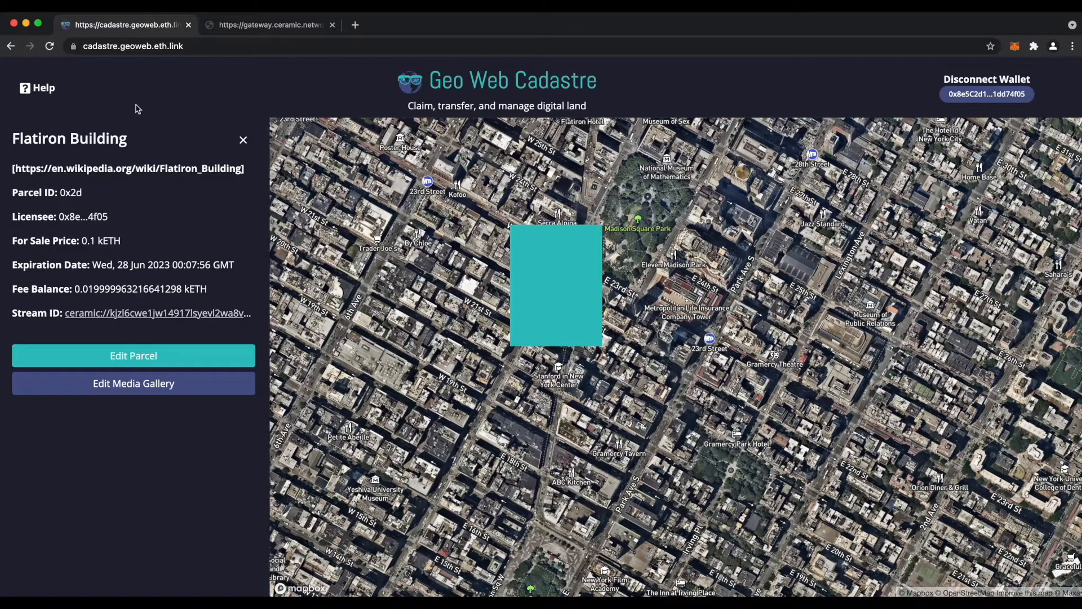
Step: Try a for sale price of 0.2 kETH in the Flatiron Building parcel's edit form and restore it to 0.1
left_click(138, 363)
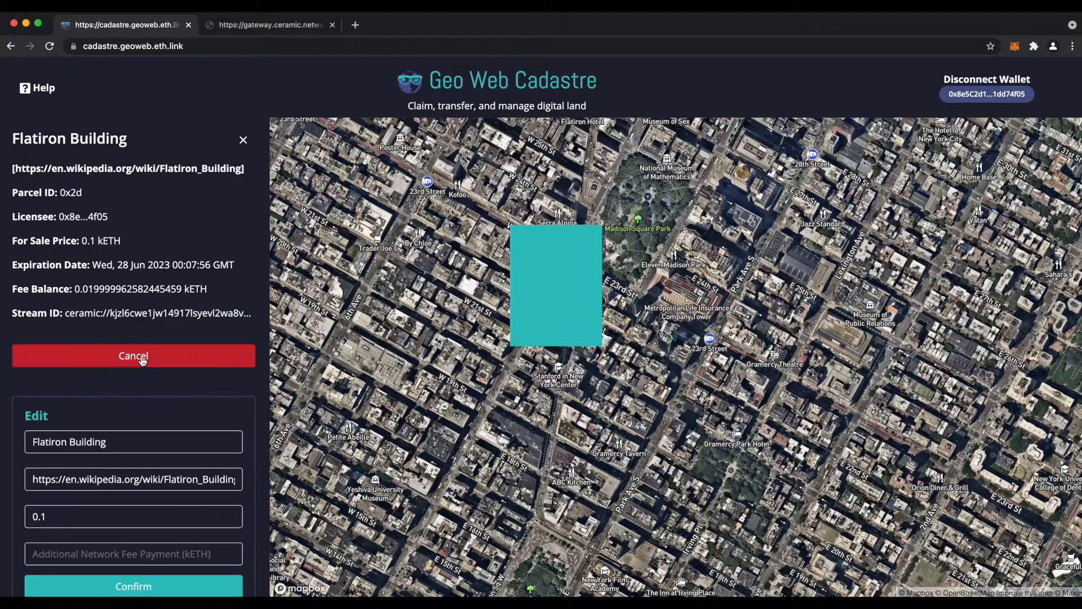
scroll(50, 420, "down", 4)
left_click(50, 420)
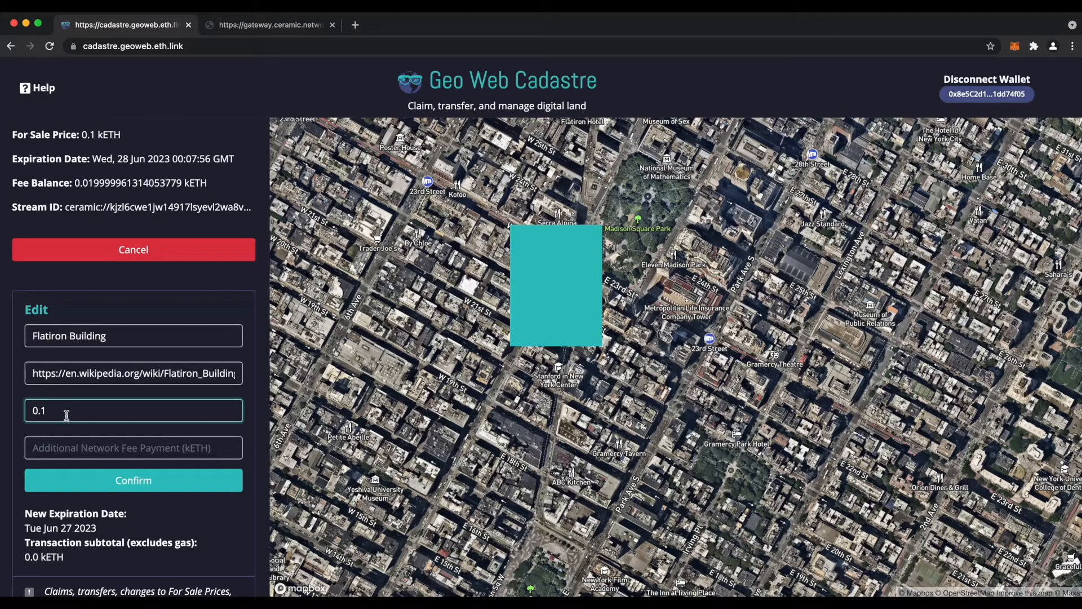
key("BackSpace")
type("2")
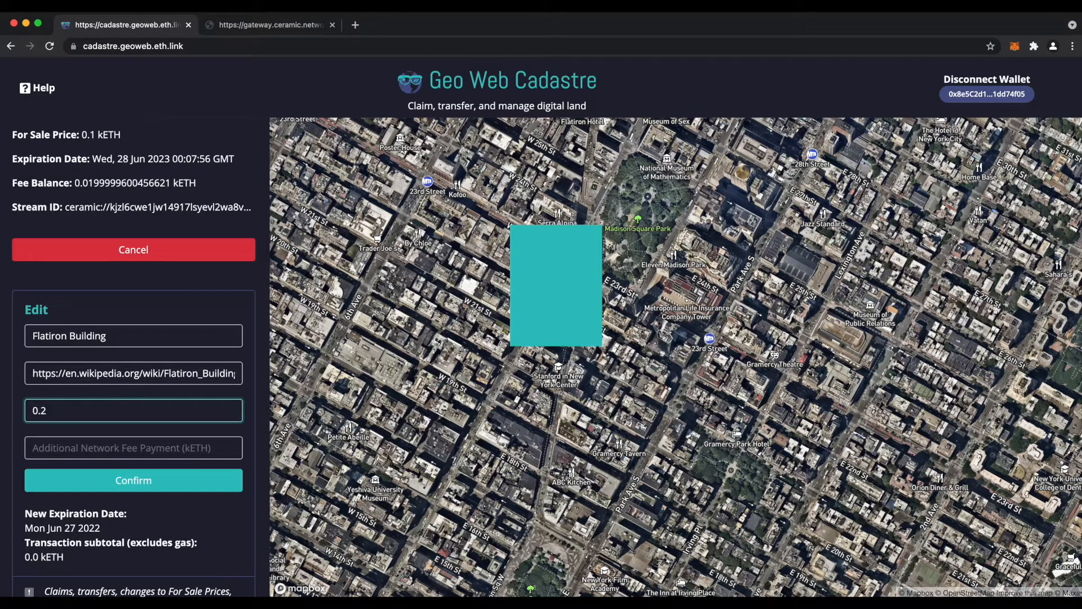
key("BackSpace")
type("1")
key("Tab")
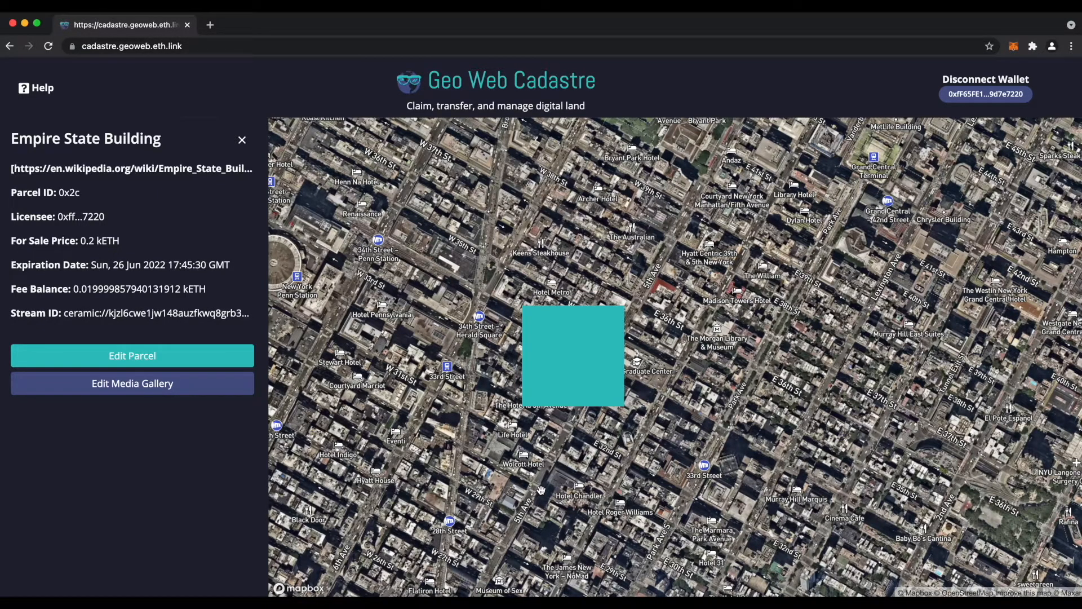
Step: Upload Astronaut.glb to the Empire State Building parcel's media gallery and add it with the display name Astronaut
left_click(156, 389)
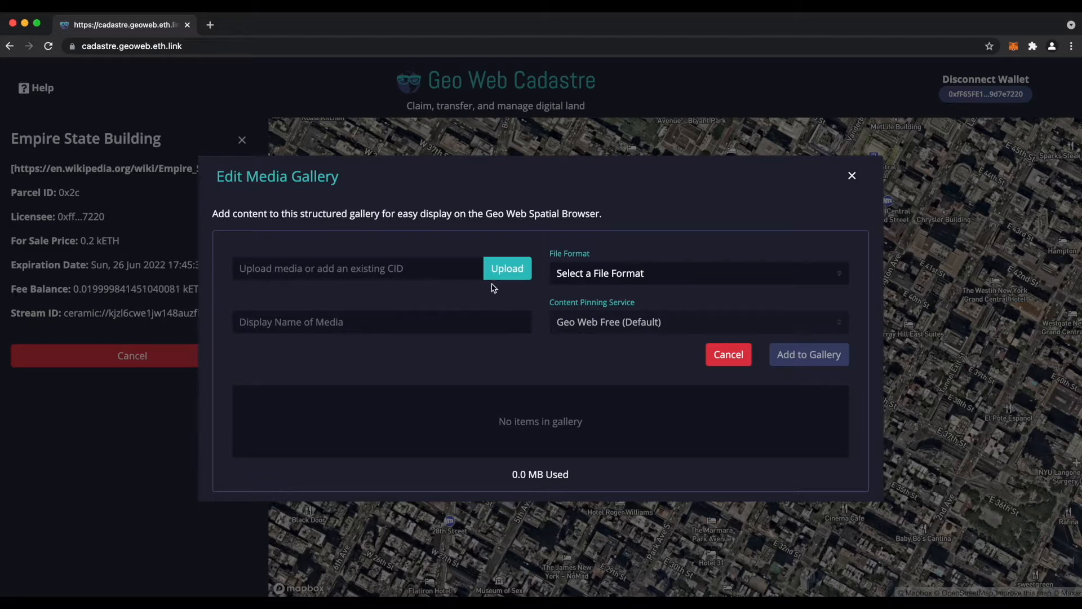
left_click(517, 273)
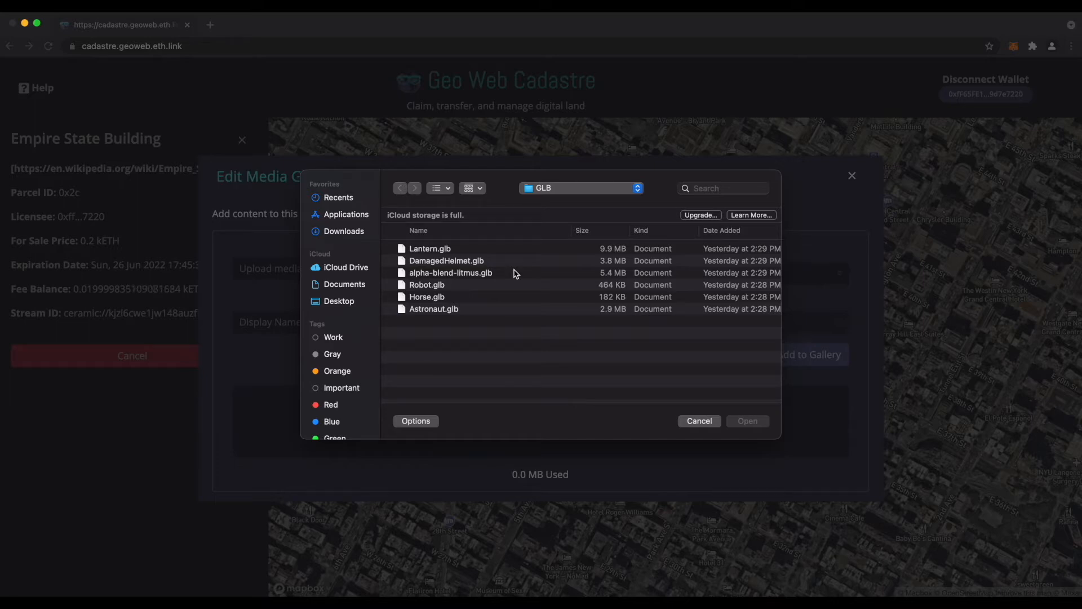
double_click(499, 310)
left_click(499, 314)
type("Astronaut")
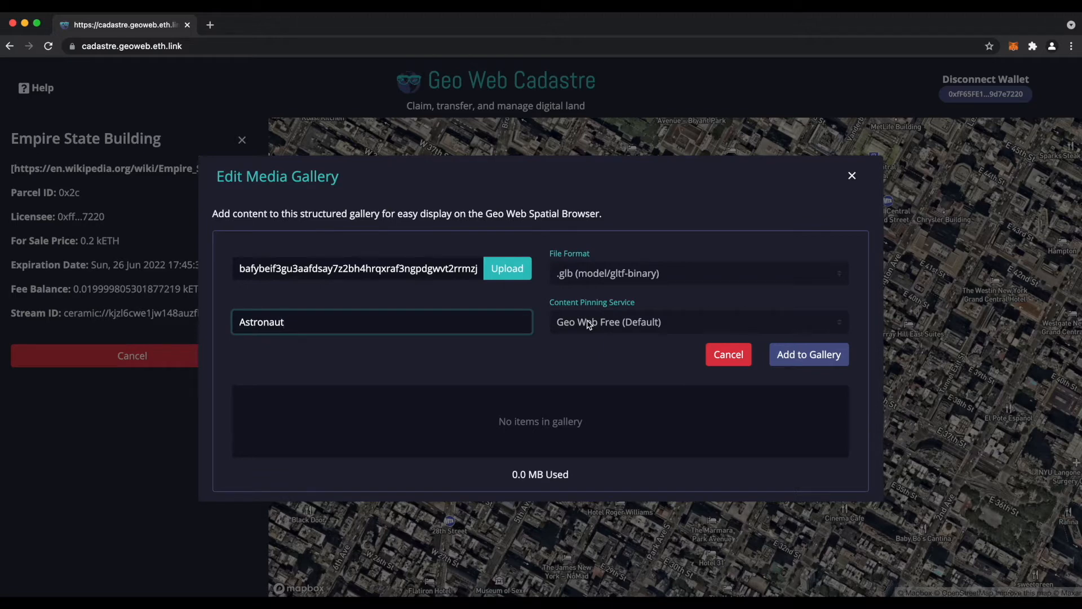
left_click(800, 360)
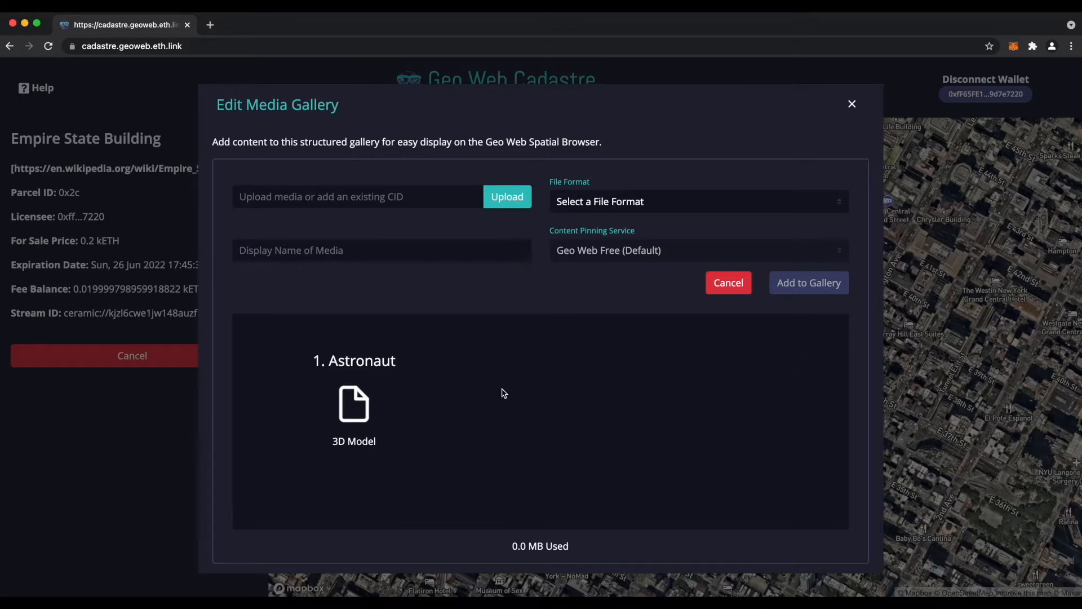
mouse_move(396, 418)
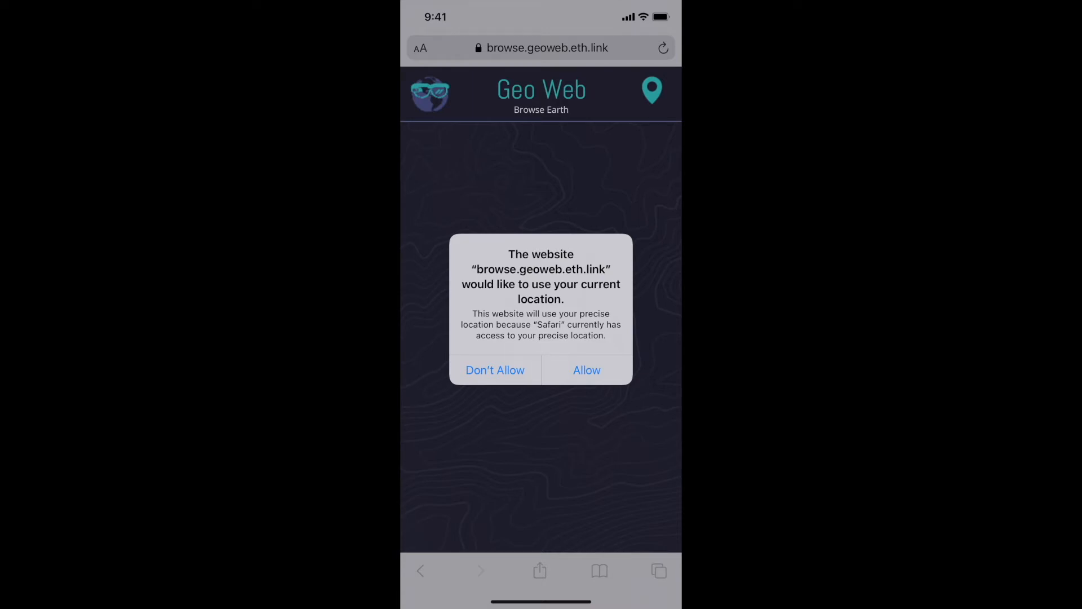
Step: Allow the Geo Web spatial browser to use the current location and examine the Some Place parcel's details and web content
left_click(587, 370)
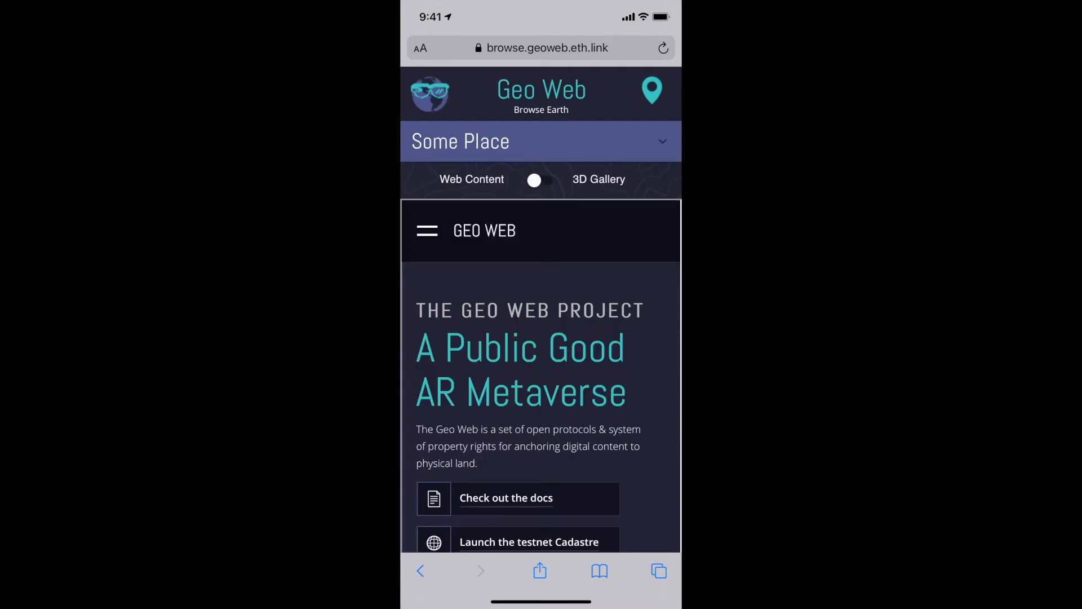
left_click(663, 142)
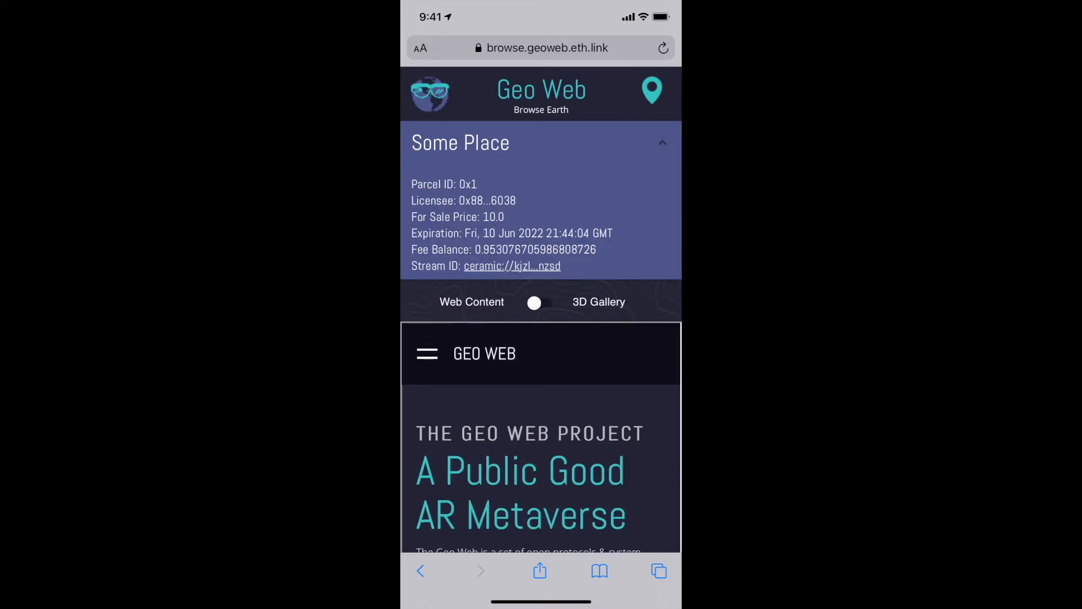
scroll(541, 310, "down", 5)
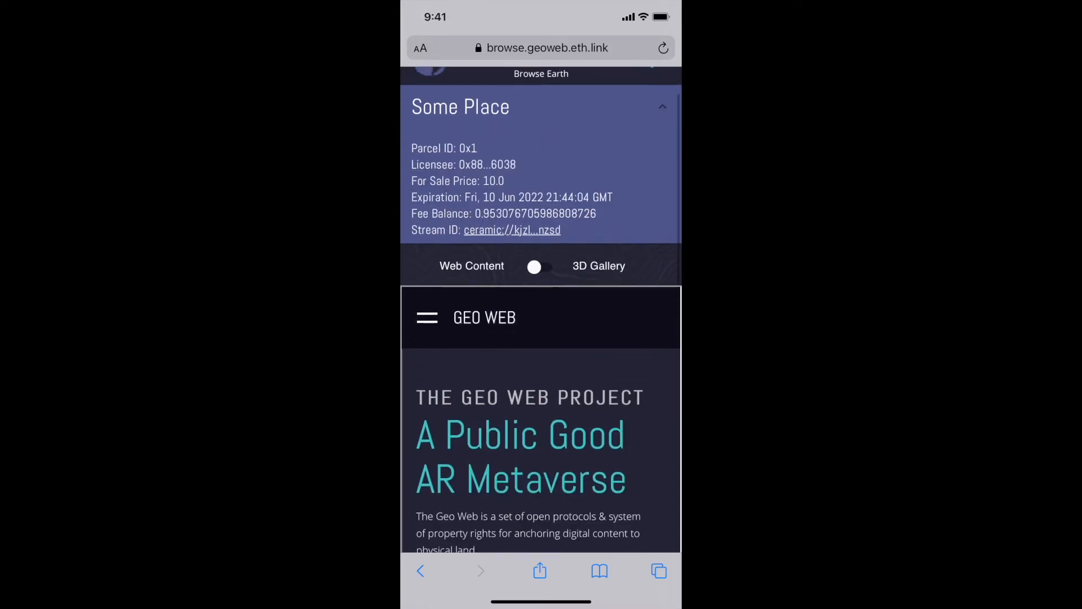
scroll(529, 411, "down", 5)
scroll(541, 400, "down", 10)
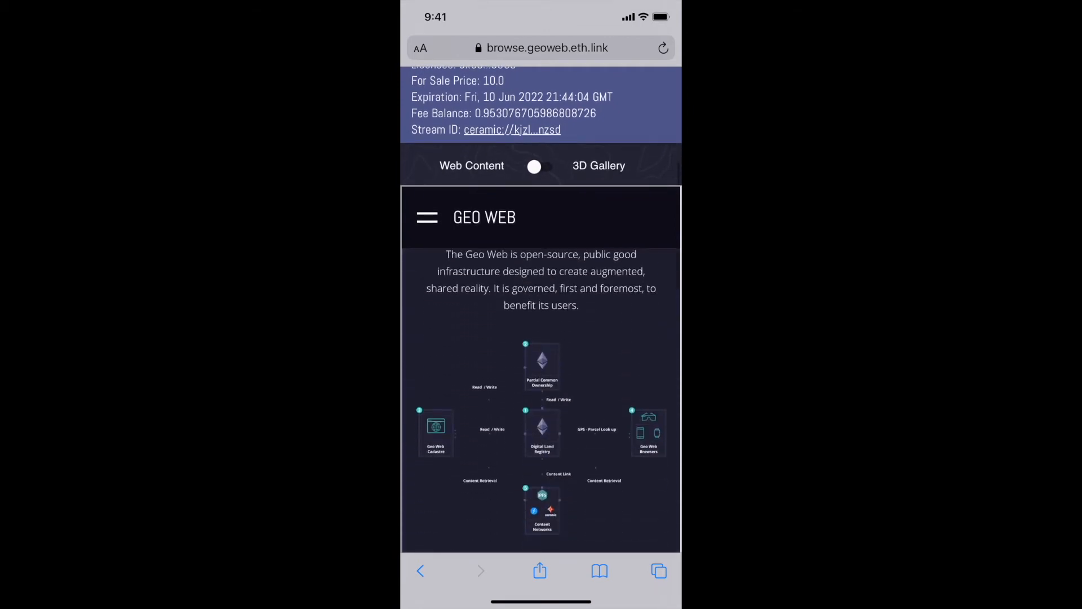
Step: Switch the parcel from web content to its 3D gallery, browse the models and open the astronaut in the AR view
left_click(541, 167)
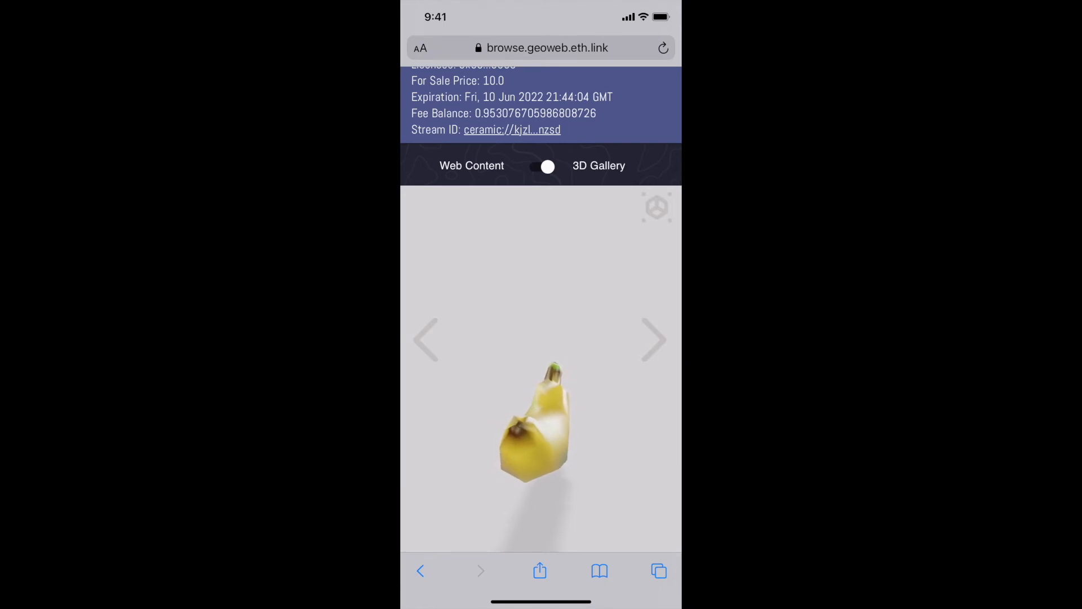
left_click(654, 340)
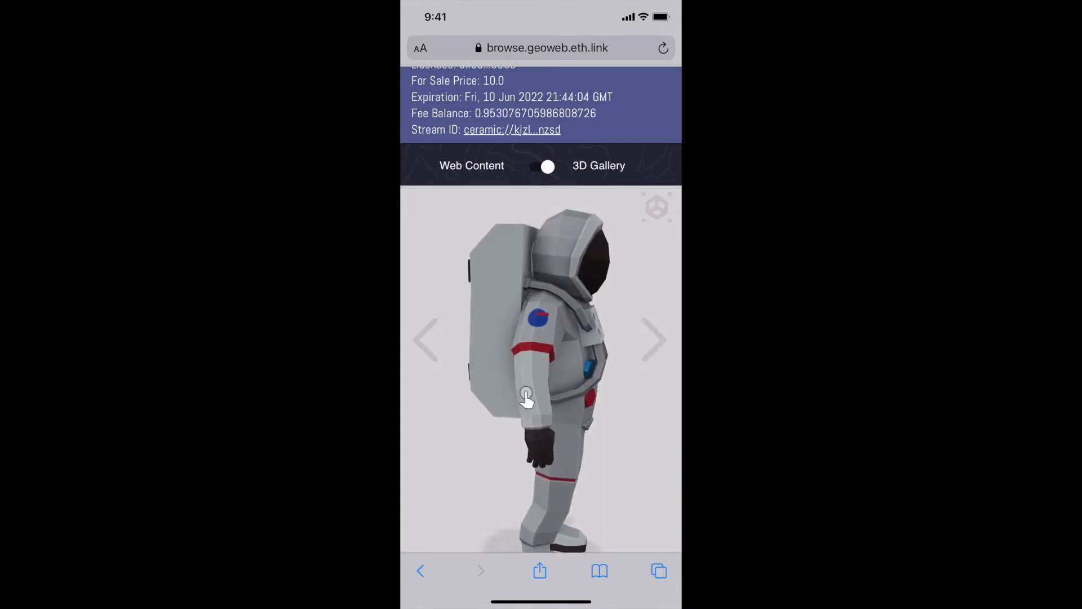
left_click(654, 339)
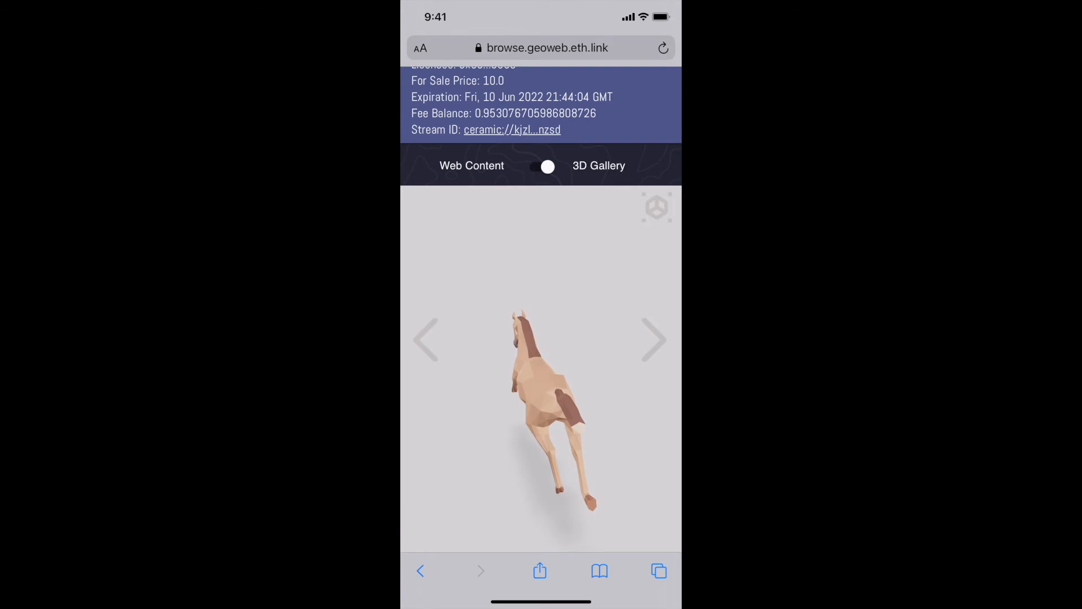
left_click(426, 340)
left_click(657, 207)
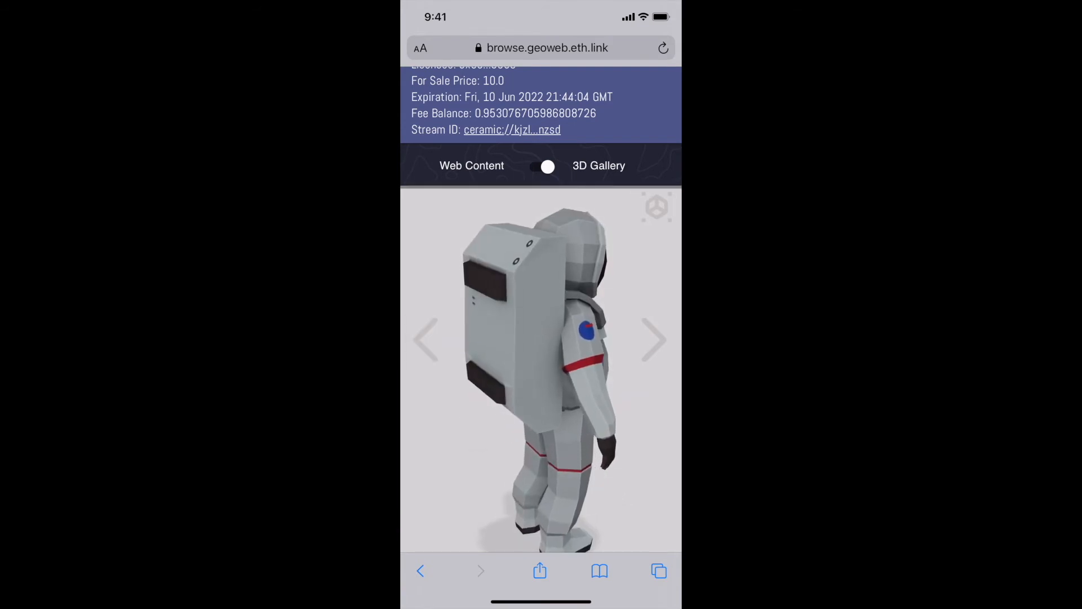